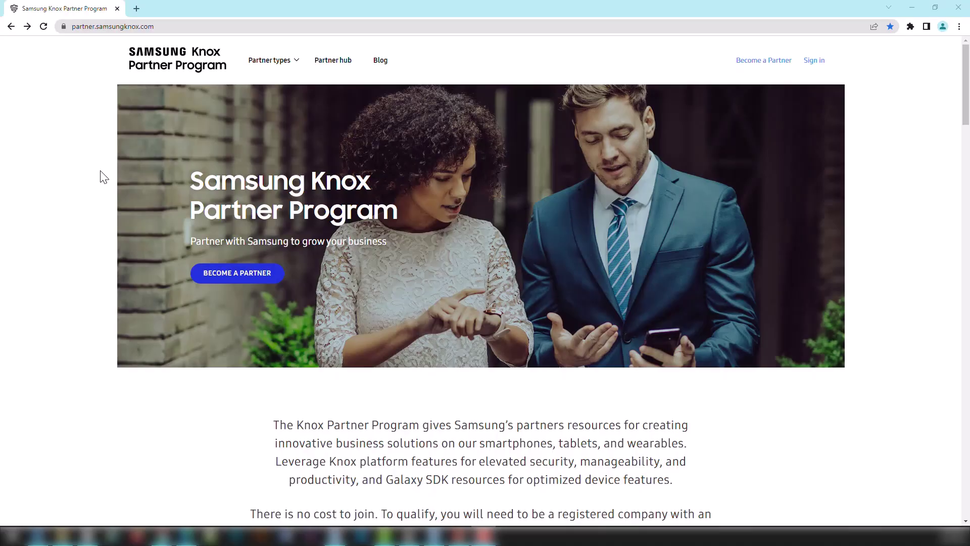
# Go to the Managed service providers page from the Partner types list
pyautogui.click(296, 62)
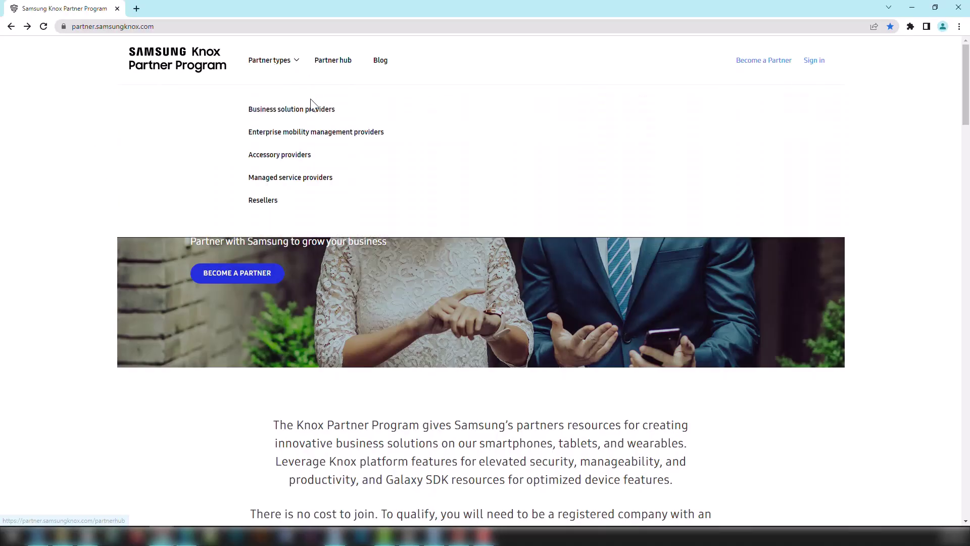
pyautogui.click(305, 180)
pyautogui.scroll(-2, 99, 170)
pyautogui.scroll(-2, 97, 172)
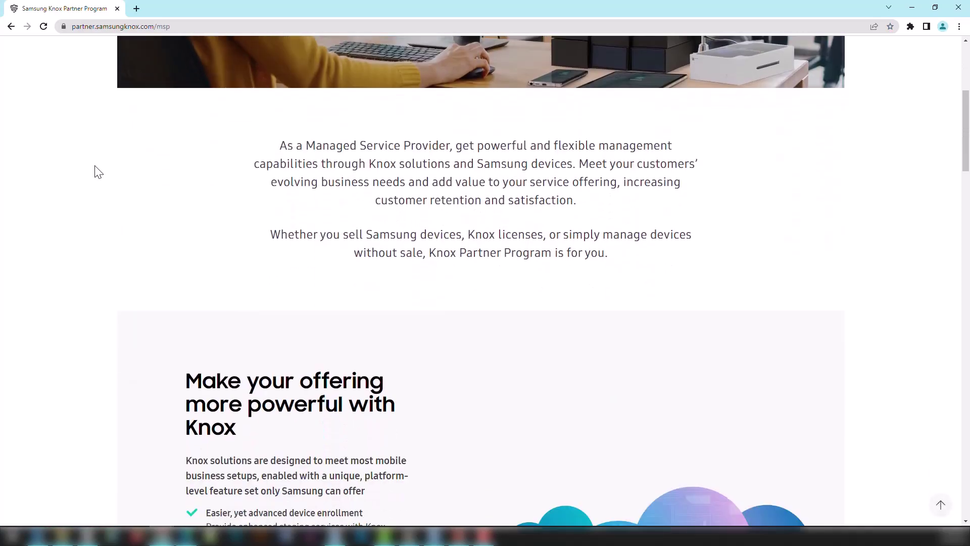
pyautogui.scroll(-5, 96, 172)
pyautogui.scroll(-4, 96, 172)
pyautogui.scroll(-1, 97, 172)
pyautogui.scroll(-1, 96, 172)
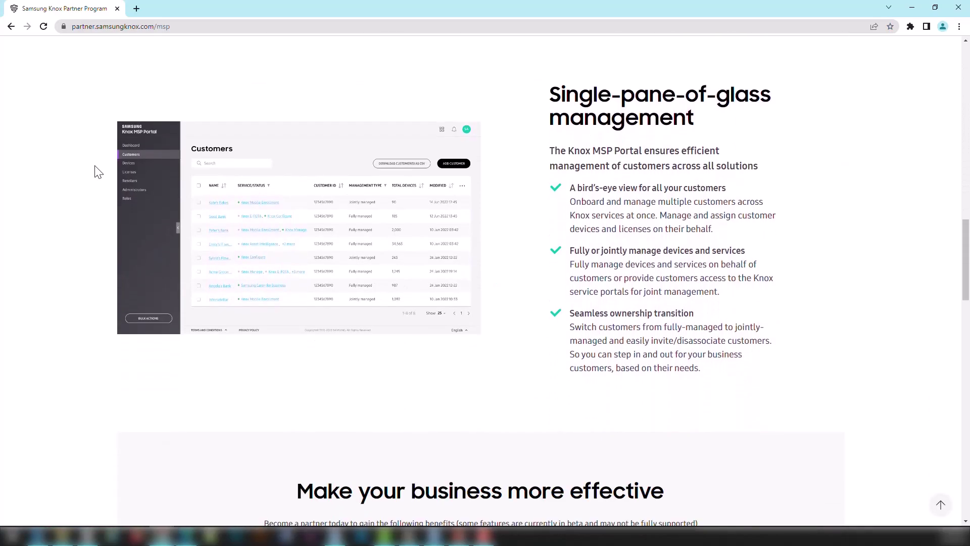
pyautogui.scroll(-3, 96, 171)
pyautogui.scroll(-1, 97, 172)
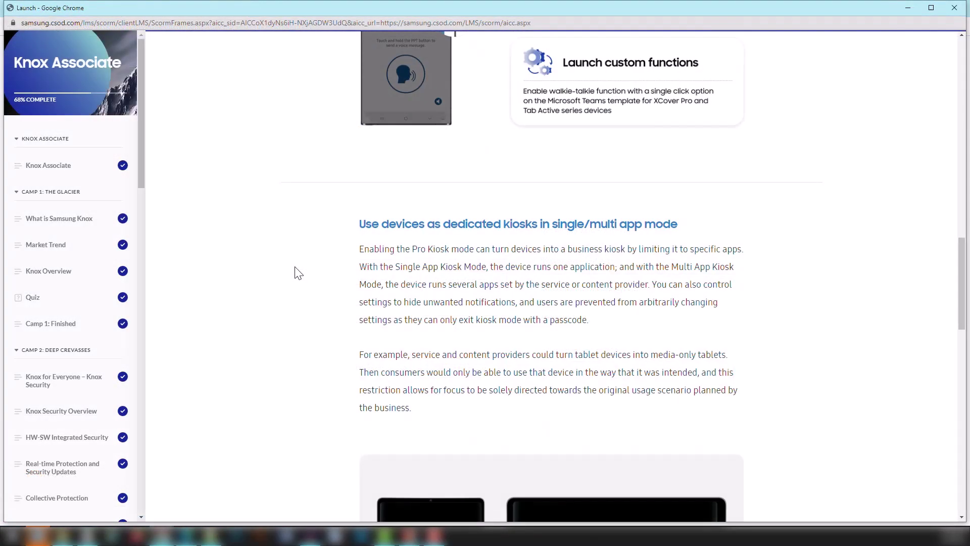
pyautogui.scroll(-1, 297, 273)
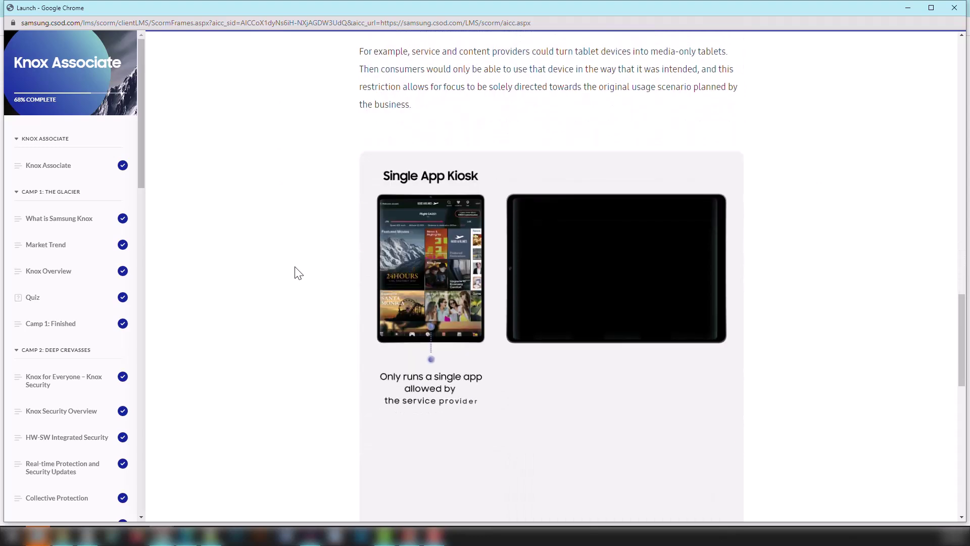
pyautogui.scroll(-1, 297, 273)
pyautogui.scroll(-1, 297, 273)
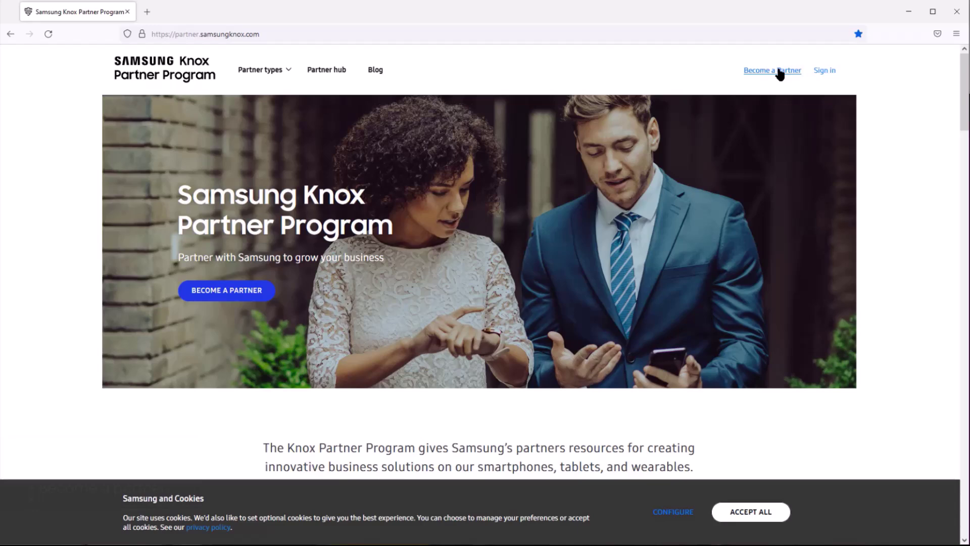
# Begin Become a Partner enrollment with the work email and continue to account creation
pyautogui.click(779, 73)
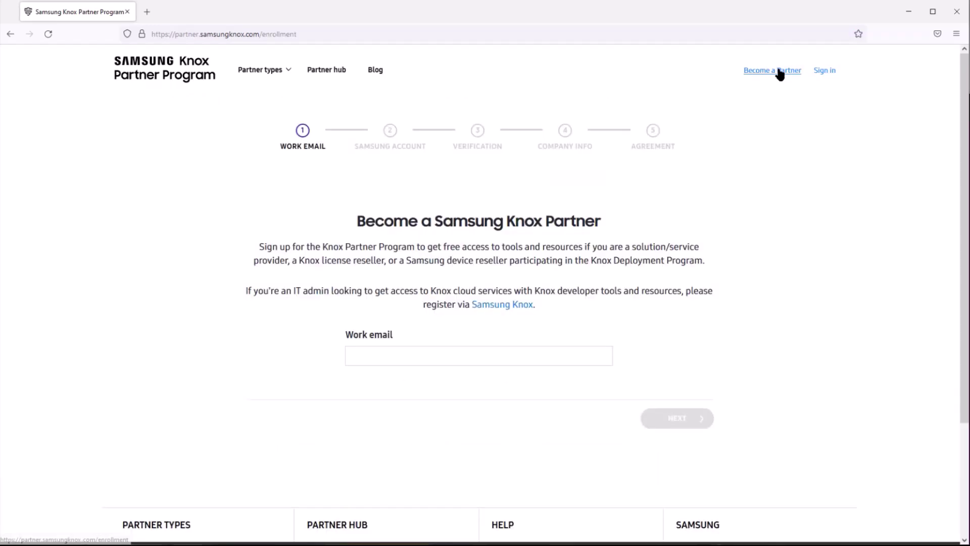
pyautogui.click(501, 355)
pyautogui.write('john.doe@exa')
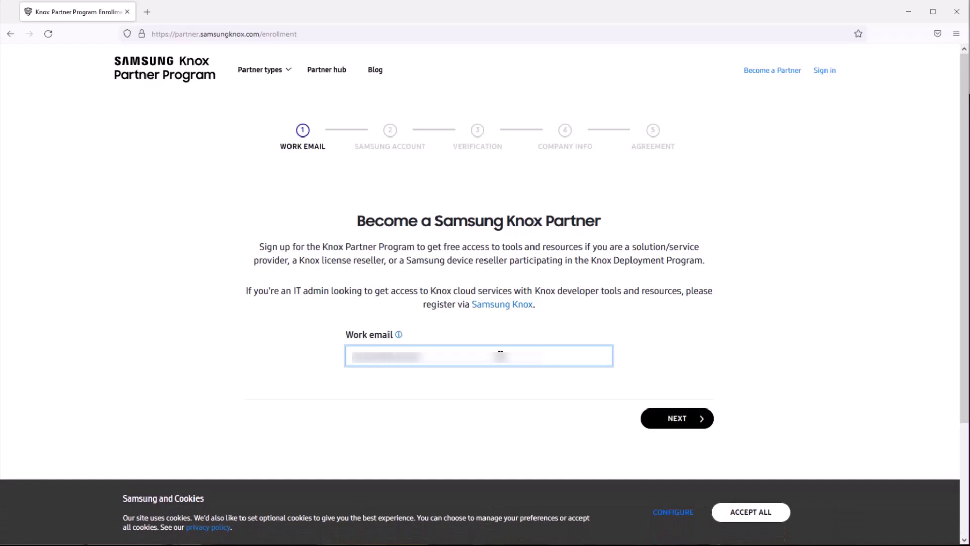
pyautogui.write('mple')
pyautogui.click(668, 418)
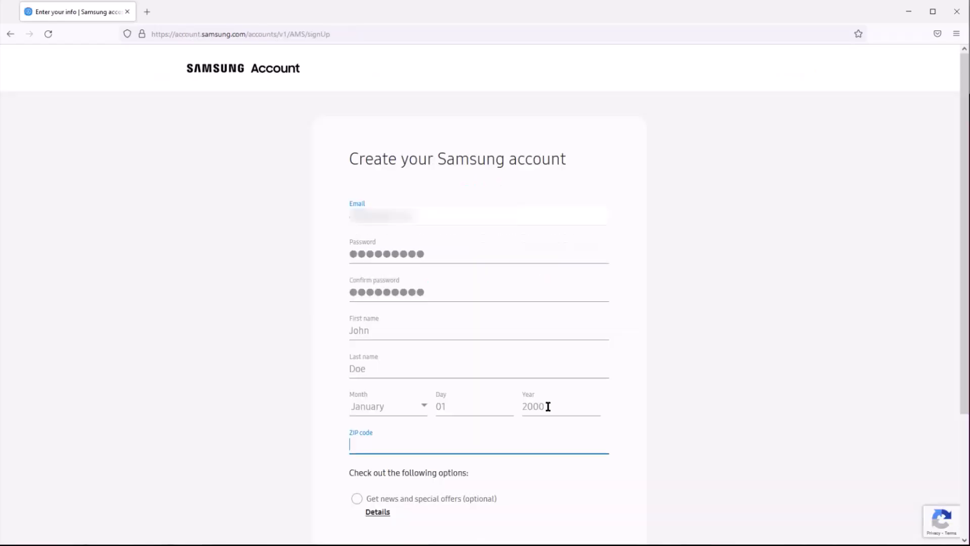
pyautogui.write('11111')
pyautogui.scroll(-3, 547, 407)
# Submit the new Samsung account details and verify it with the emailed code
pyautogui.click(522, 452)
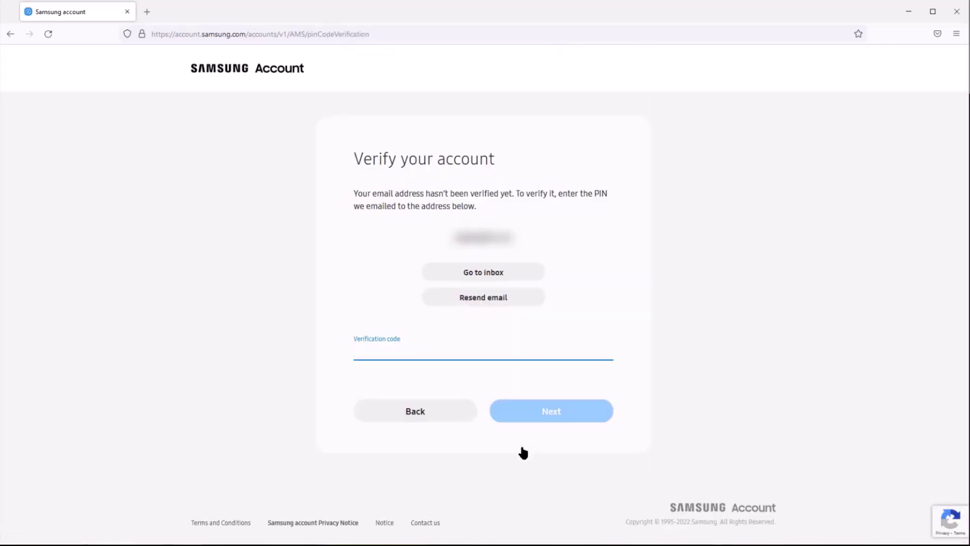
pyautogui.click(416, 345)
pyautogui.hotkey('ctrl', 'v')
pyautogui.click(507, 411)
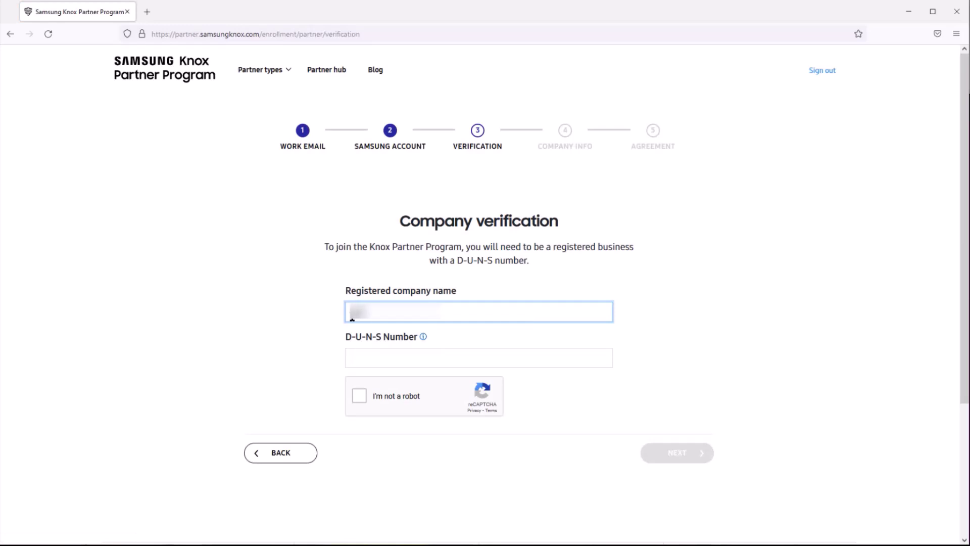
# Pass the D-U-N-S entry and robot check, continuing to the company information step
pyautogui.press('Tab')
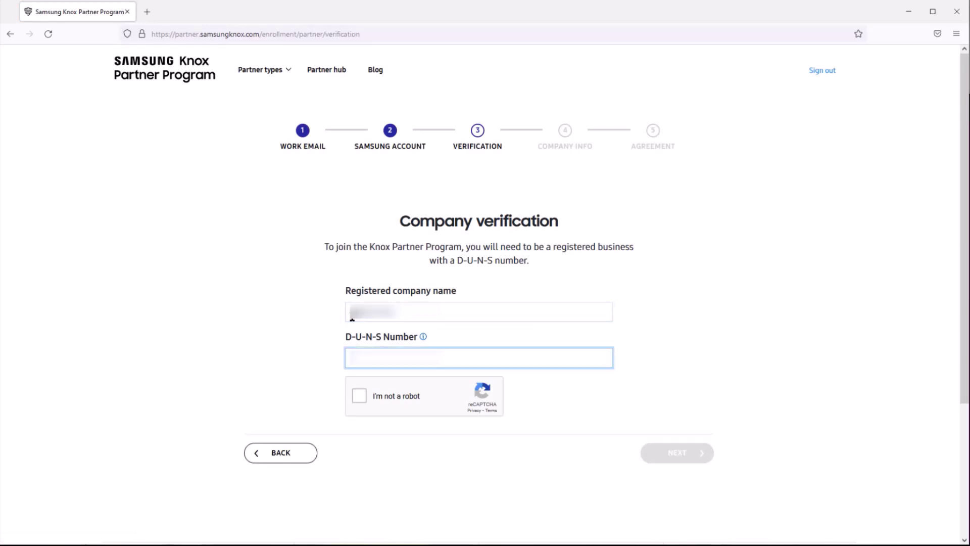
pyautogui.write('12345678')
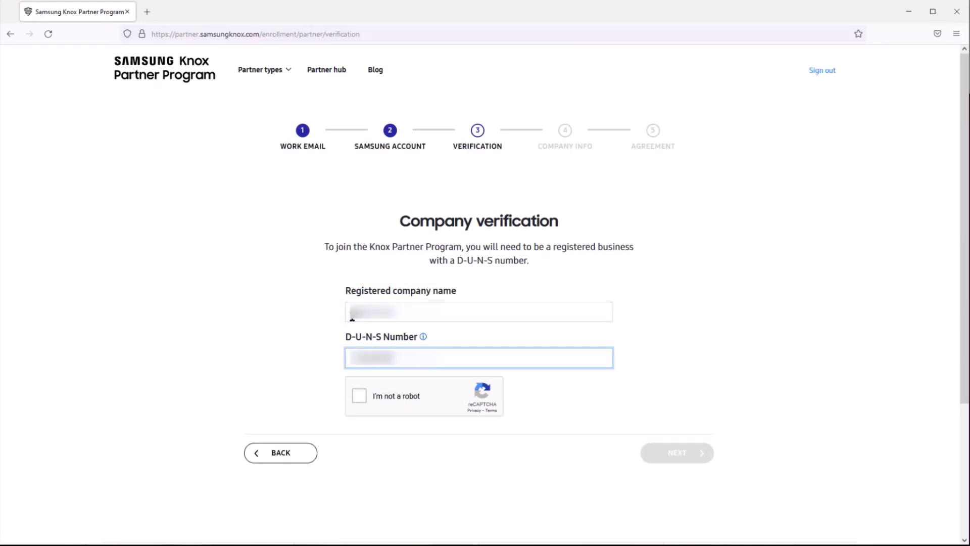
pyautogui.click(362, 400)
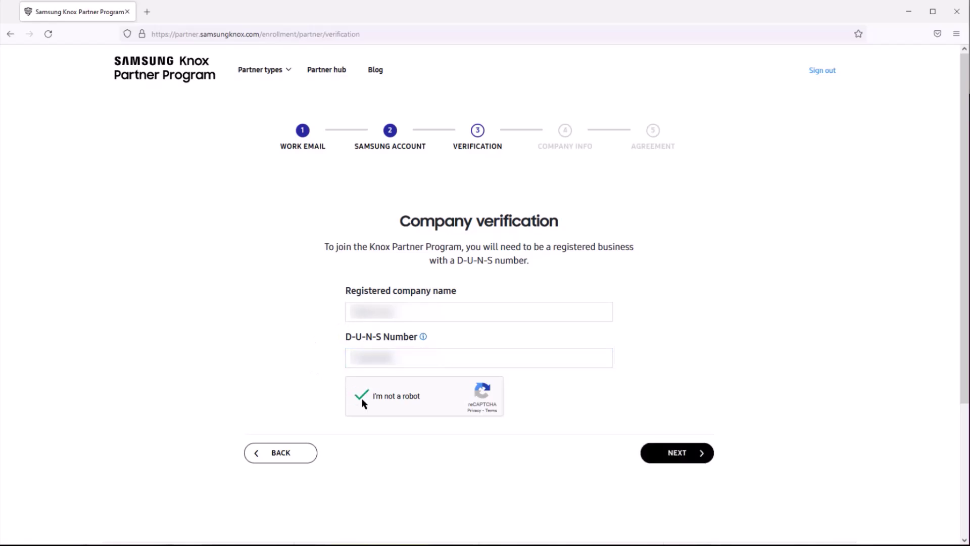
pyautogui.click(685, 455)
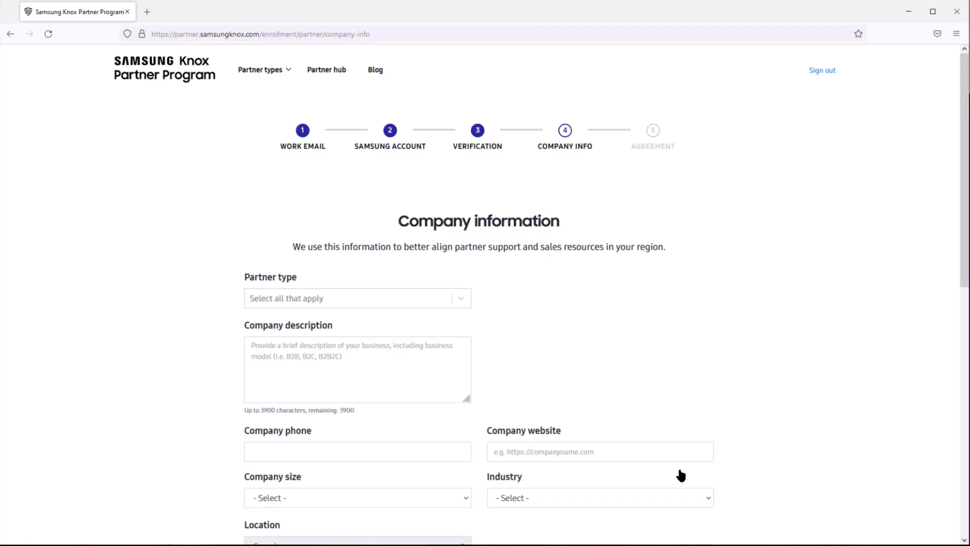
# Set partner type MDM/EMM/UEM and fill in the company description, phone and website
pyautogui.click(455, 301)
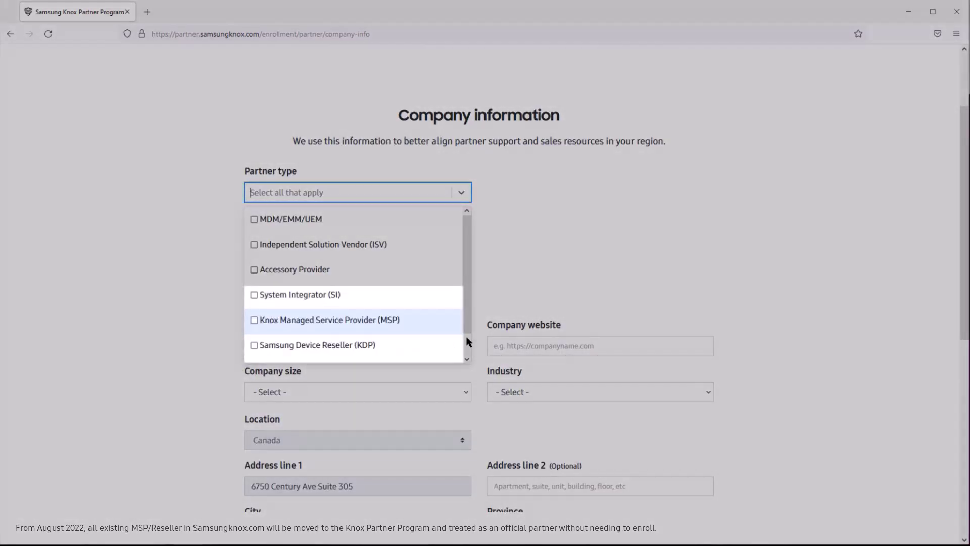
pyautogui.scroll(-1, 465, 326)
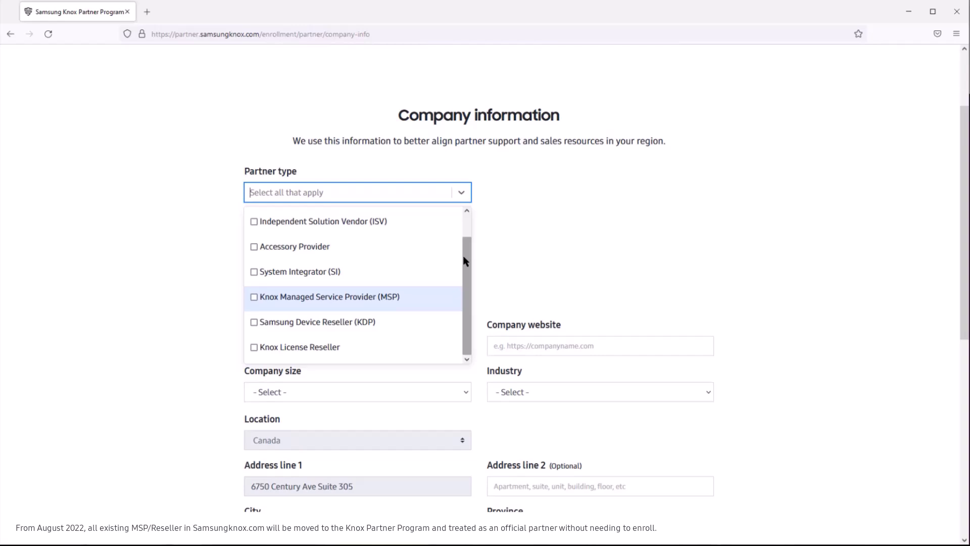
pyautogui.scroll(1, 470, 228)
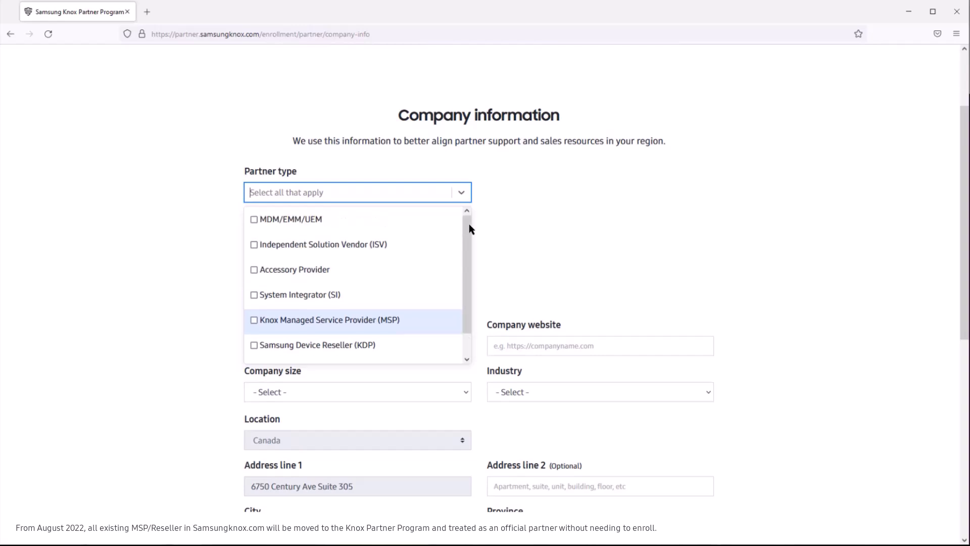
pyautogui.click(420, 223)
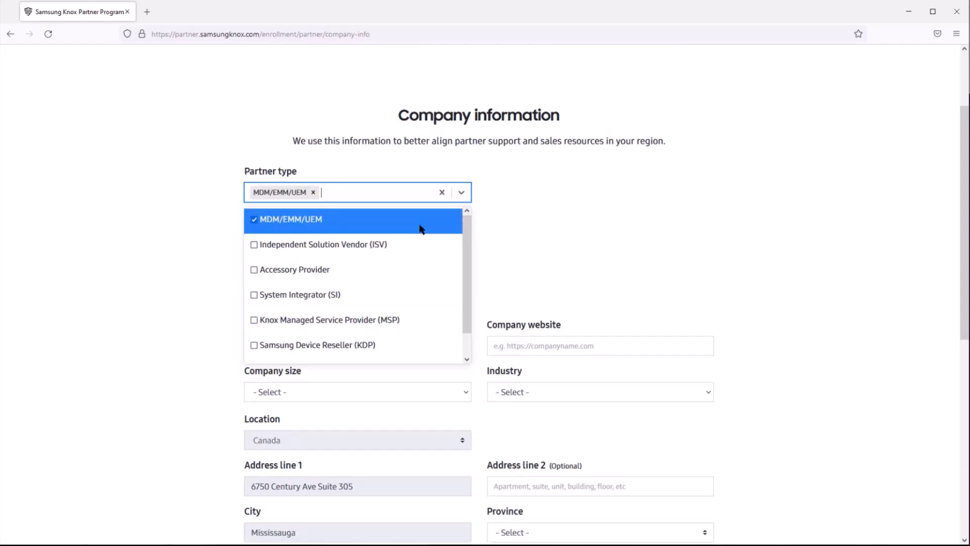
pyautogui.click(507, 247)
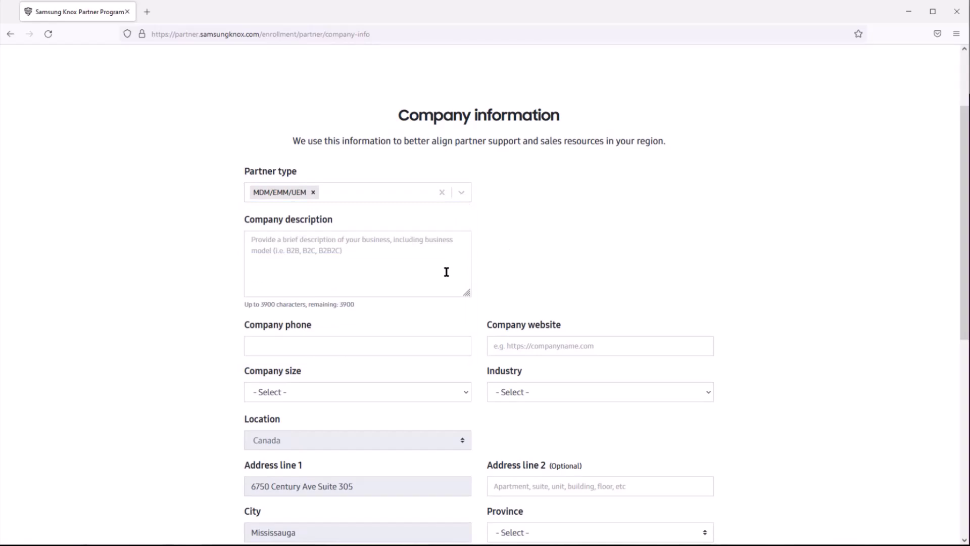
pyautogui.click(384, 277)
pyautogui.write('Test')
pyautogui.press('Tab')
pyautogui.write('+1234567890')
pyautogui.press('Tab')
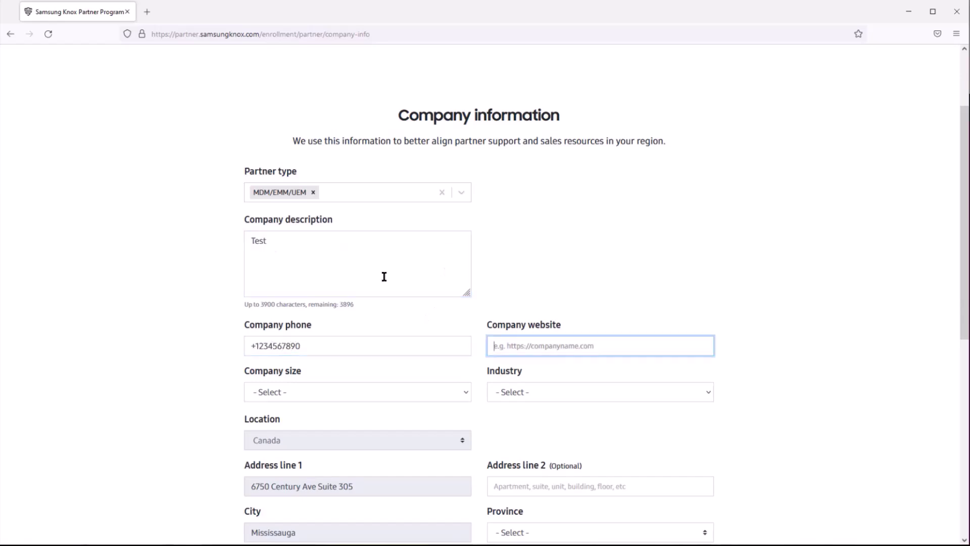
pyautogui.write('https://example.com')
pyautogui.press('Tab')
# Set size 1000+, industry Others, province British Columbia, opt in to Knox Developers and continue
pyautogui.click(352, 392)
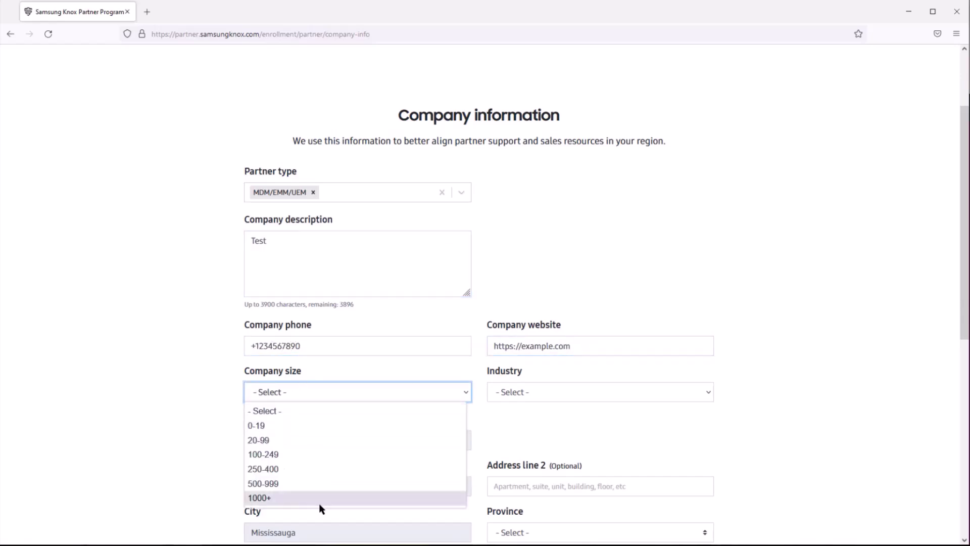
pyautogui.click(321, 497)
pyautogui.click(523, 392)
pyautogui.click(523, 375)
pyautogui.click(599, 372)
pyautogui.click(523, 191)
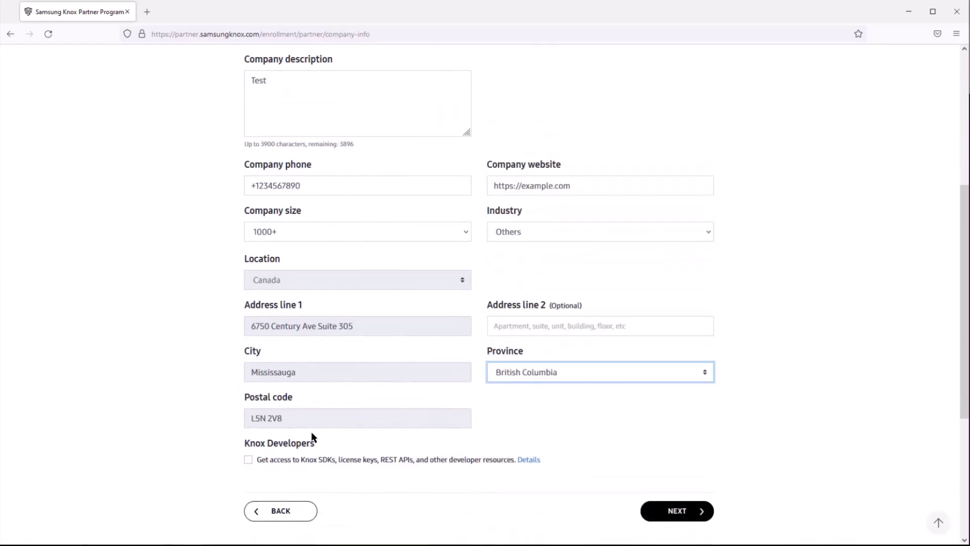
pyautogui.click(248, 460)
pyautogui.click(668, 513)
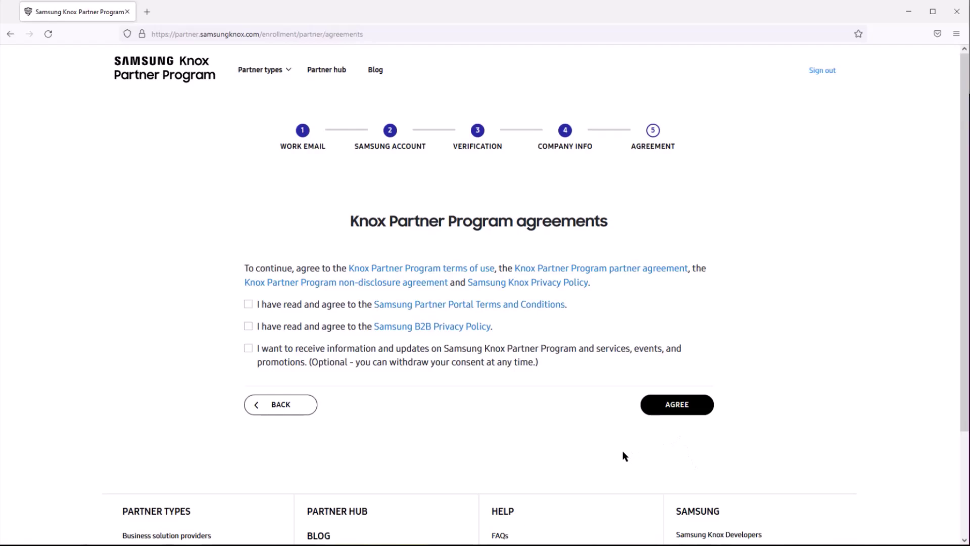
# Accept the Partner Portal Terms and B2B Privacy Policy and agree to finish enrollment
pyautogui.click(248, 305)
pyautogui.click(248, 326)
pyautogui.click(671, 406)
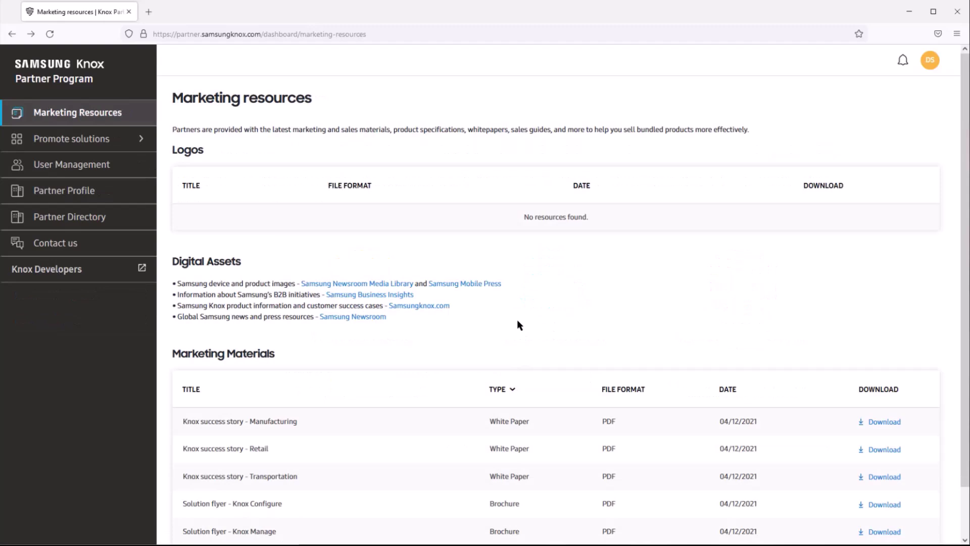
# Submit a Contact us General inquiry requesting Samsung Business Academy access
pyautogui.click(131, 247)
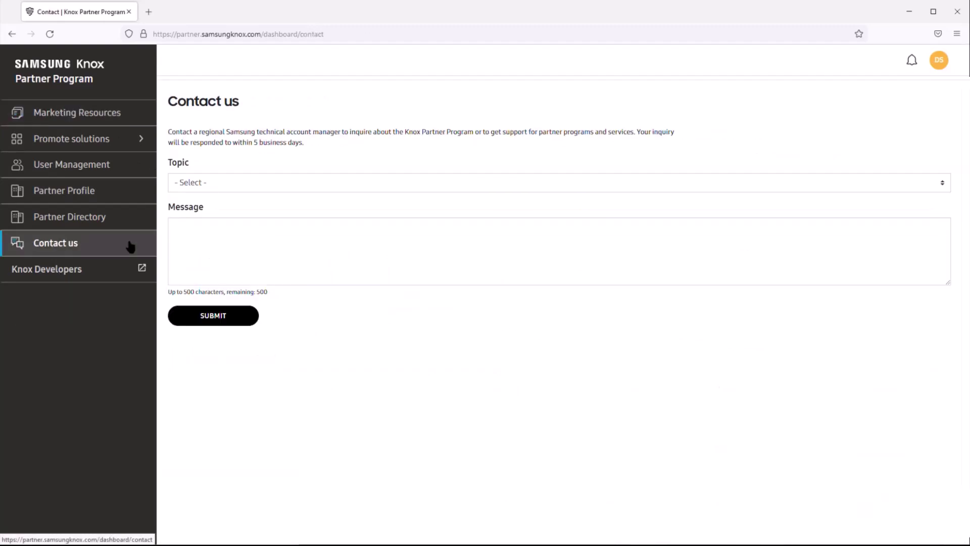
pyautogui.press('Tab')
pyautogui.hotkey('alt', 'Down')
pyautogui.press('Down')
pyautogui.press('Down')
pyautogui.press('Return')
pyautogui.press('Tab')
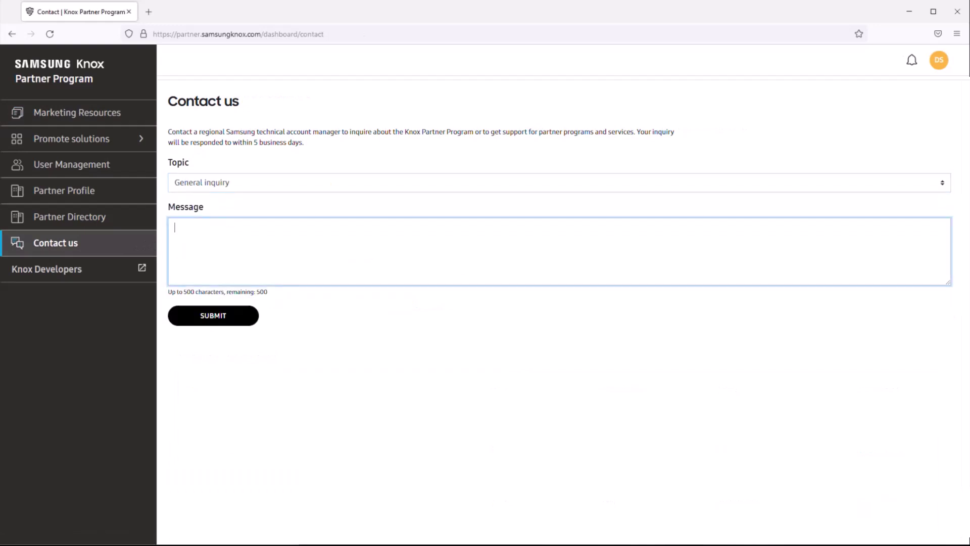
pyautogui.write('Hello,')
pyautogui.write(" I'd like acces to the")
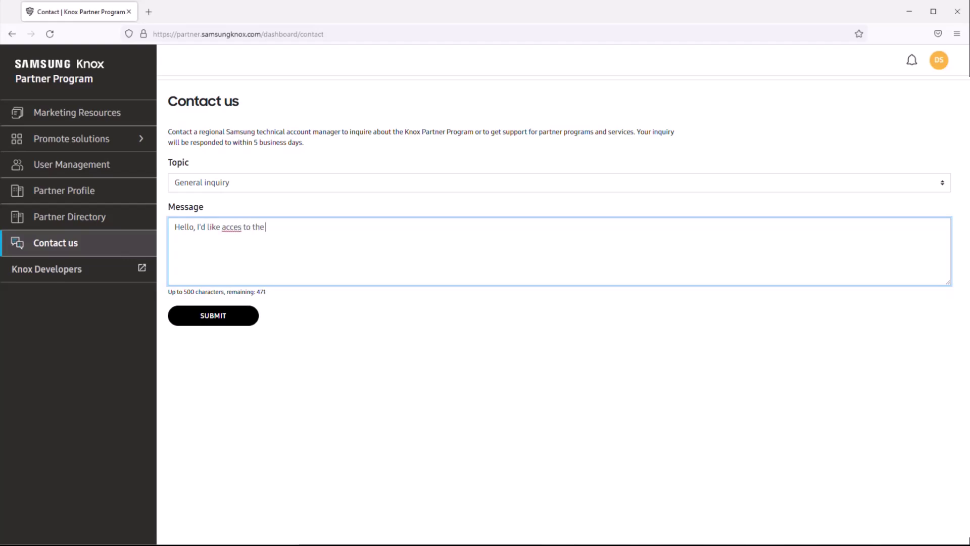
pyautogui.press('BackSpace')
pyautogui.press('BackSpace')
pyautogui.press('BackSpace')
pyautogui.write('s to the Samsung Business Academ')
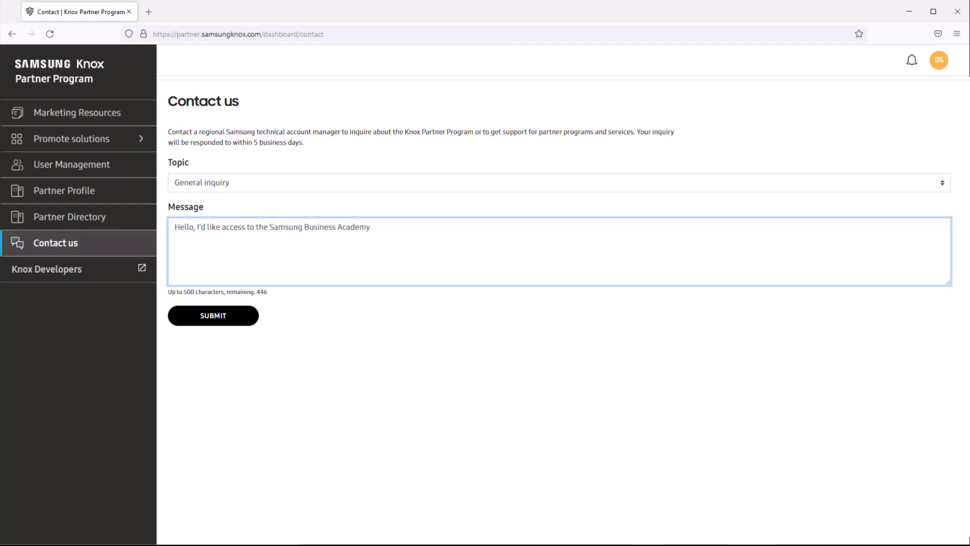
pyautogui.write('y')
pyautogui.click(213, 315)
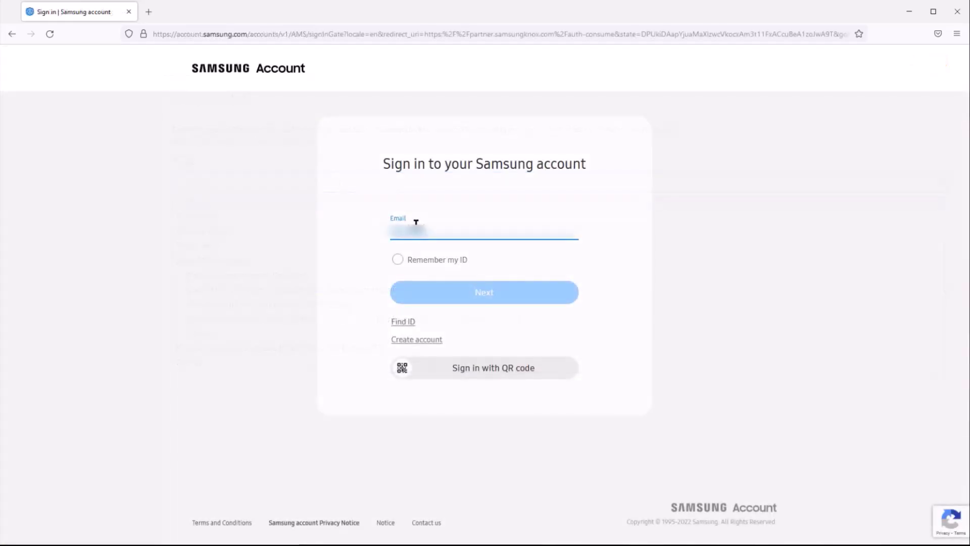
pyautogui.write('@samsung.co')
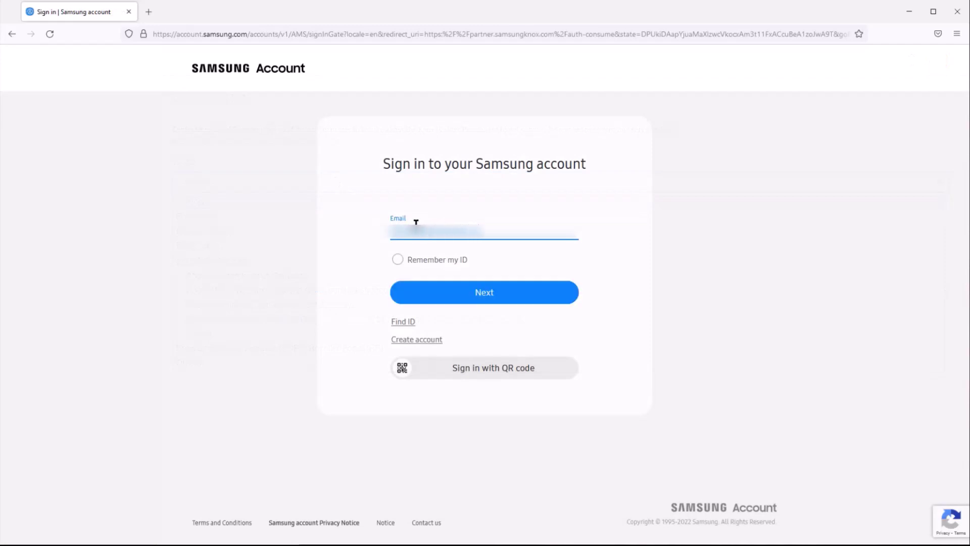
pyautogui.write('m')
# Continue Samsung account sign-in with the work email
pyautogui.click(471, 304)
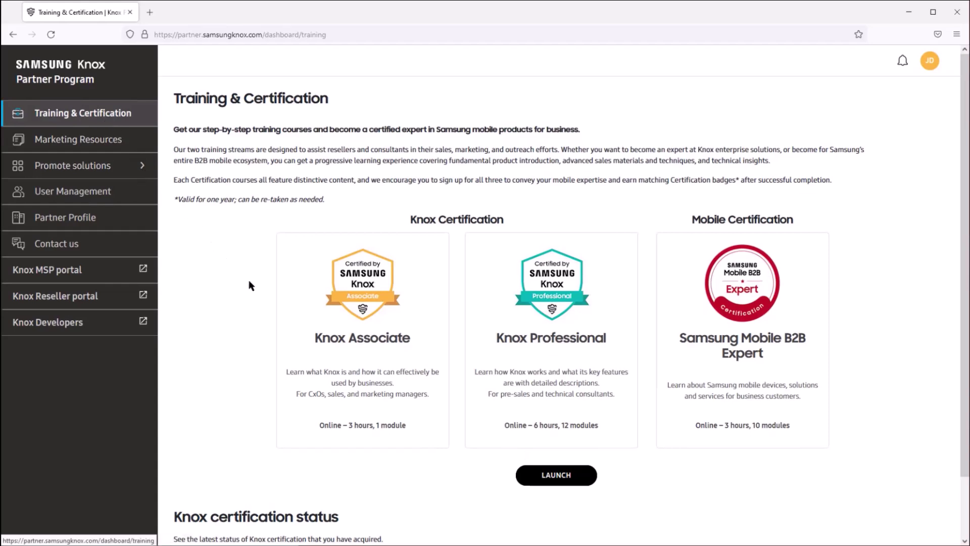
pyautogui.scroll(-2, 455, 492)
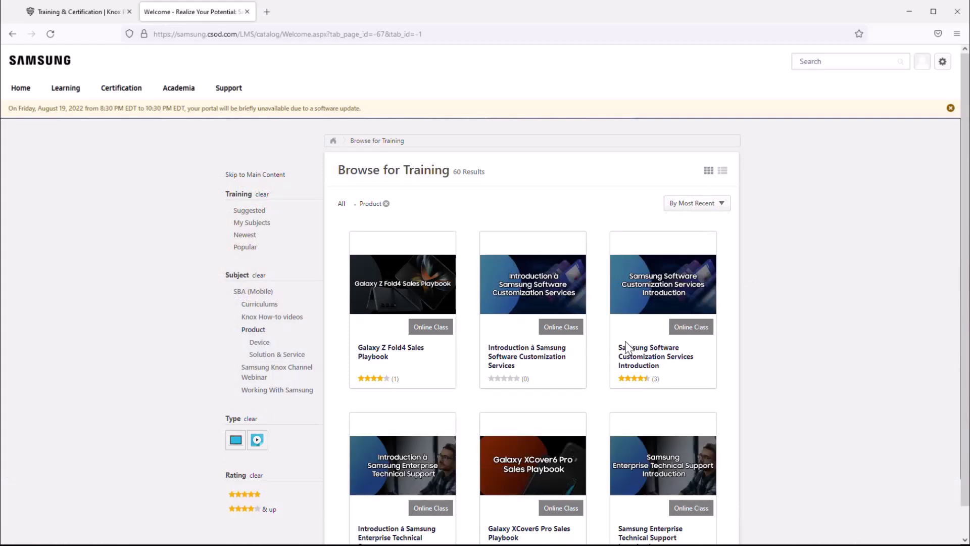
pyautogui.scroll(-1, 626, 351)
pyautogui.scroll(-2, 637, 349)
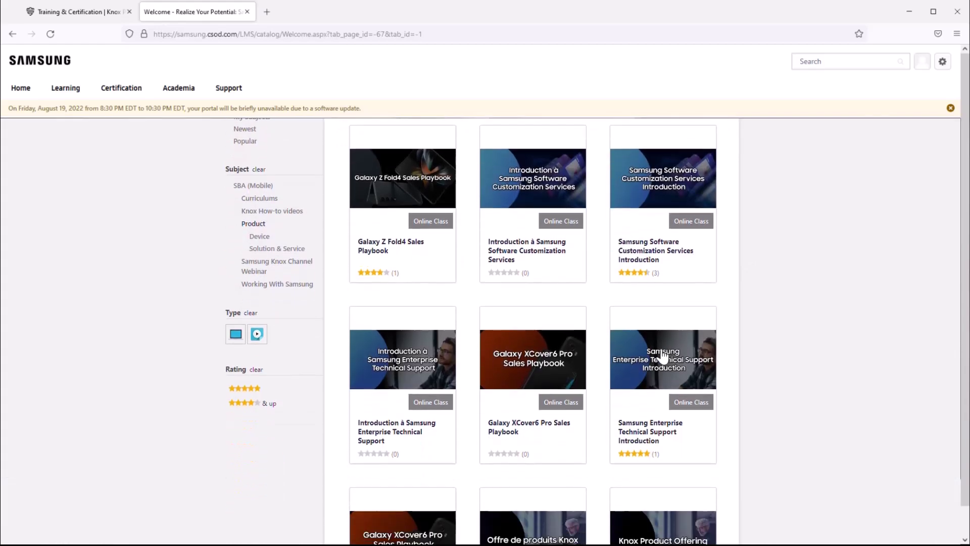
pyautogui.scroll(-1, 715, 362)
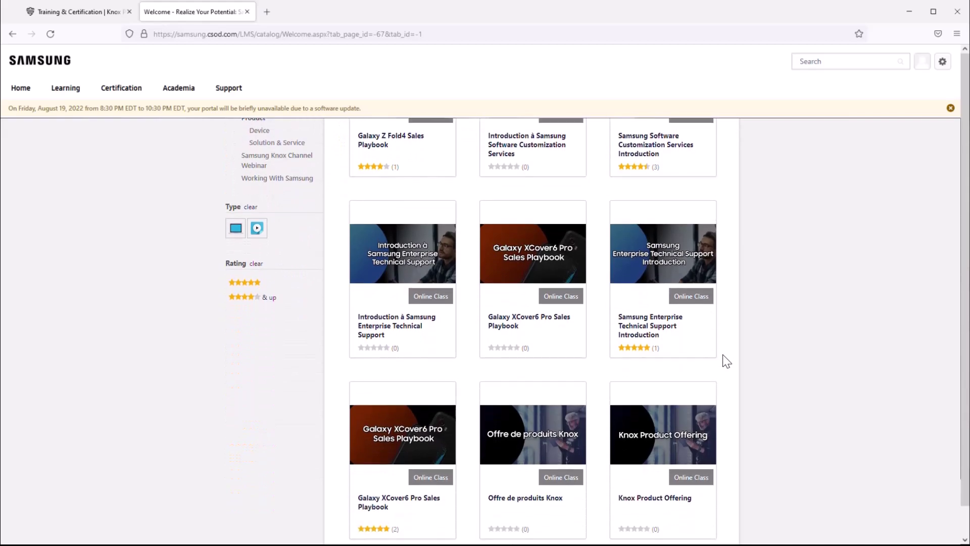